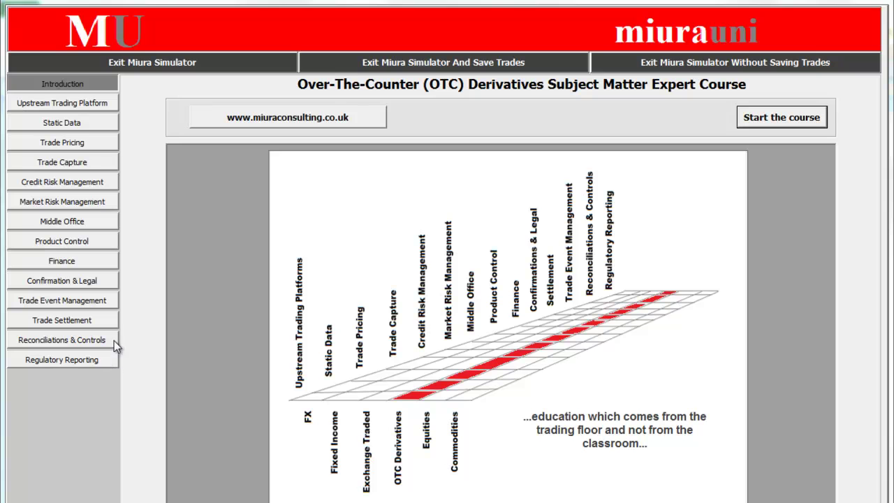
Leave the course introduction for the Upstream Trading Platform page.
left_click(107, 103)
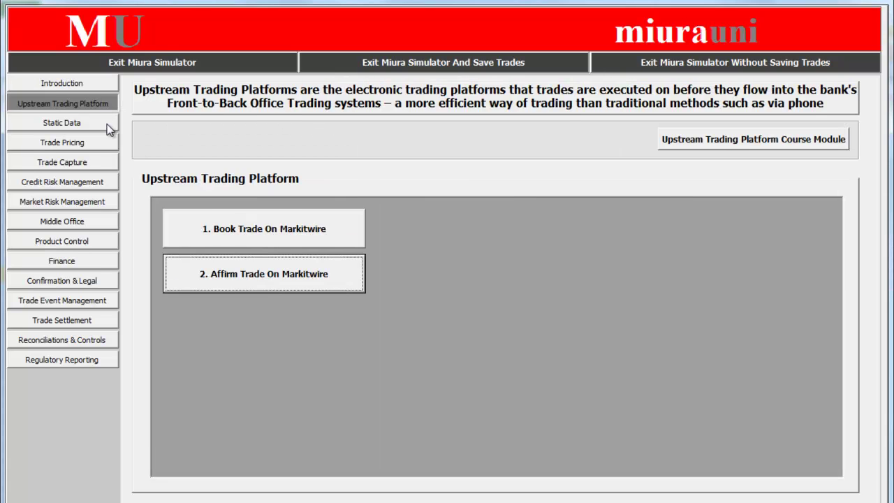
Tour the Static Data, Trade Pricing, Trade Capture, Credit Risk, Market Risk, Middle Office and Product Control pages.
left_click(108, 127)
left_click(106, 146)
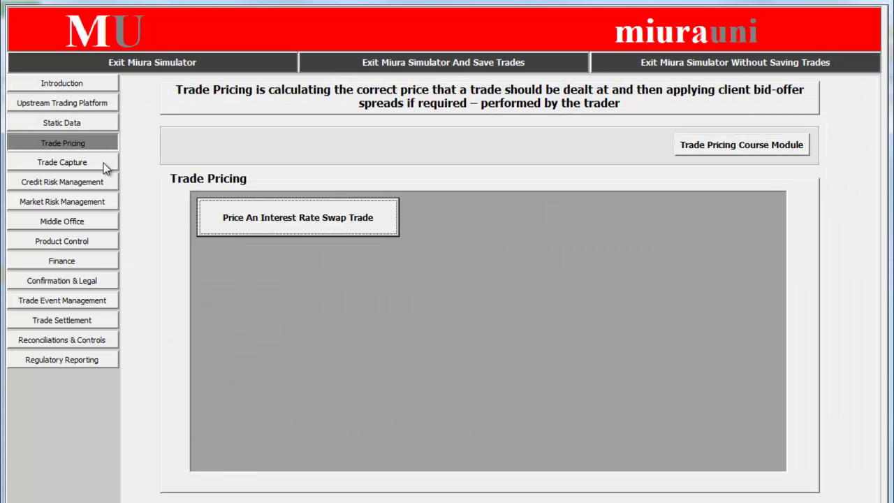
left_click(104, 162)
left_click(107, 181)
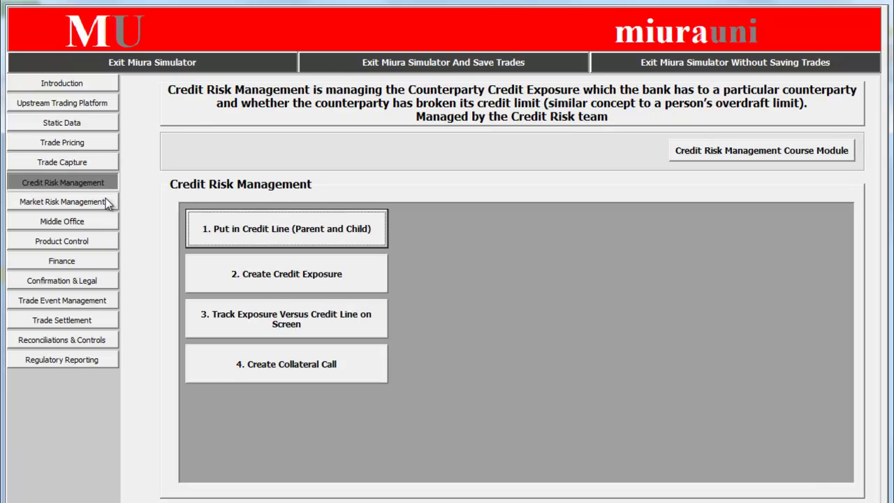
left_click(107, 202)
left_click(100, 223)
left_click(100, 242)
Tour Finance through Regulatory Reporting, then open Book Trade On Markitwire from Upstream Trading Platform.
left_click(99, 264)
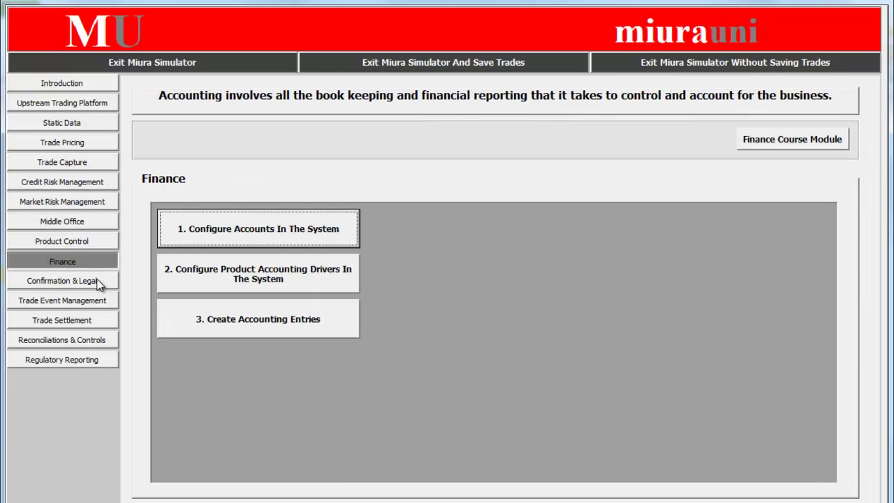
left_click(101, 281)
left_click(102, 295)
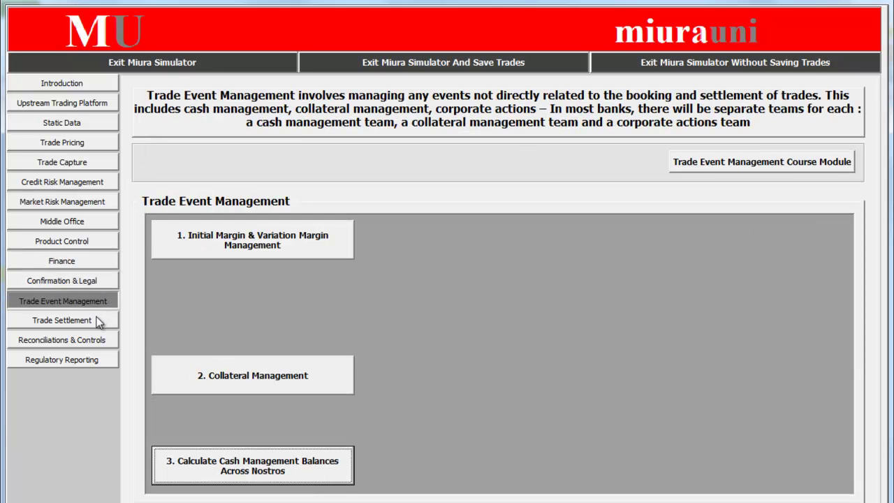
left_click(98, 319)
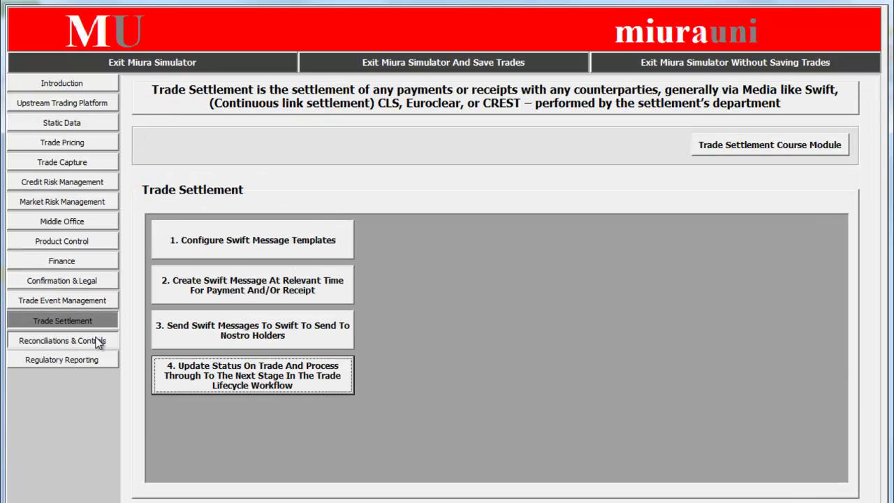
left_click(98, 341)
left_click(92, 361)
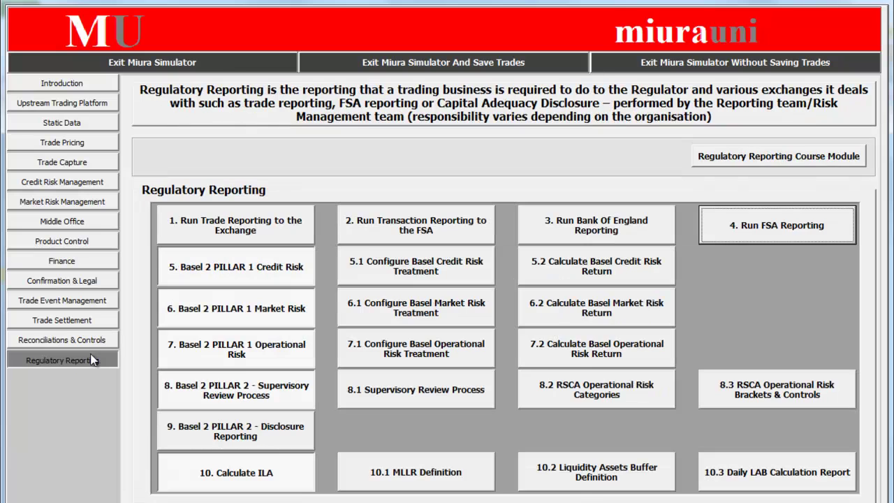
left_click(112, 104)
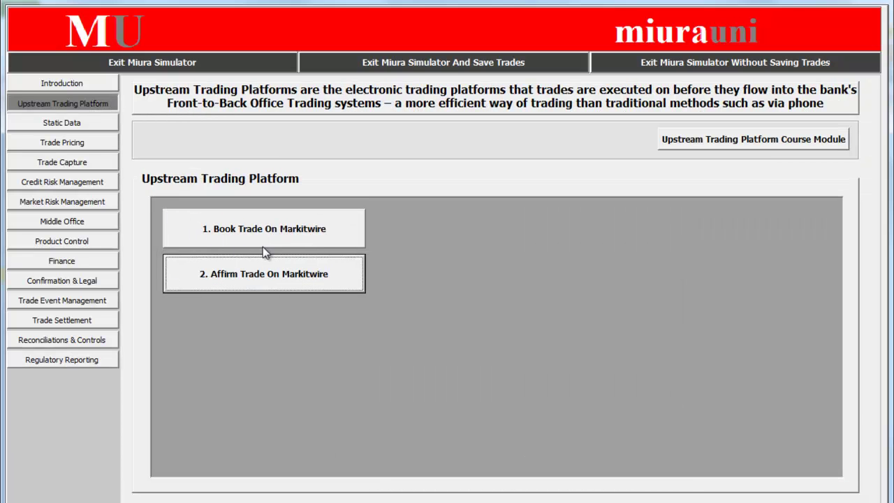
left_click(324, 238)
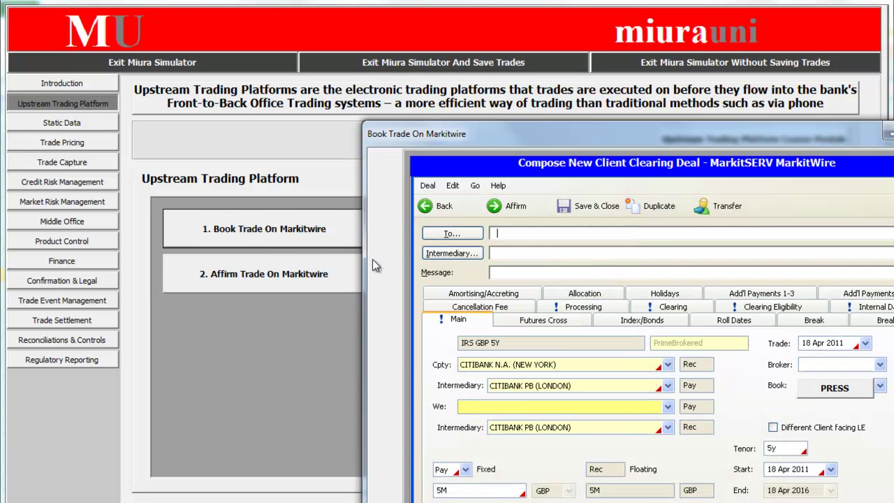
Book the deal to Miura Bank via RBS London with message '5m GBP 6m' for affirmation.
type("Miura Bank")
key("Tab")
type("RBS London")
key("Tab")
type("5m GBP 6m")
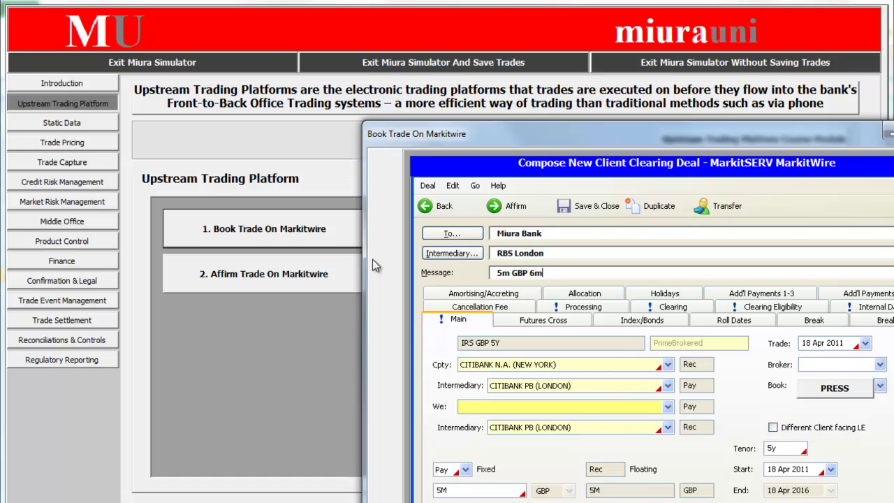
left_click(866, 396)
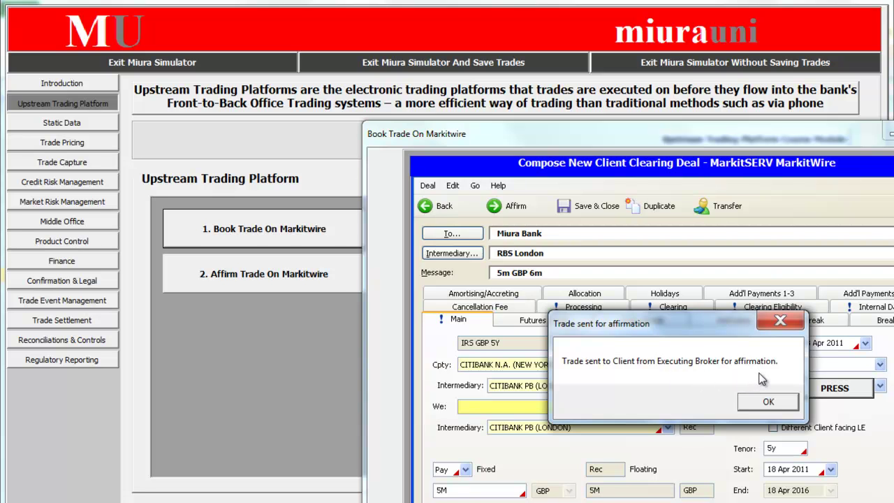
left_click(769, 404)
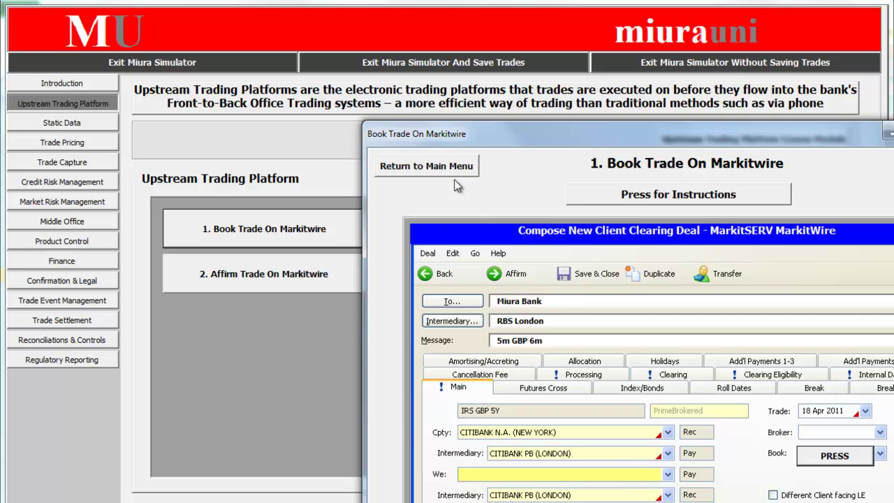
left_click(450, 168)
Affirm the booked Markitwire trade, sending its fpml message, and return to the menu.
left_click(338, 273)
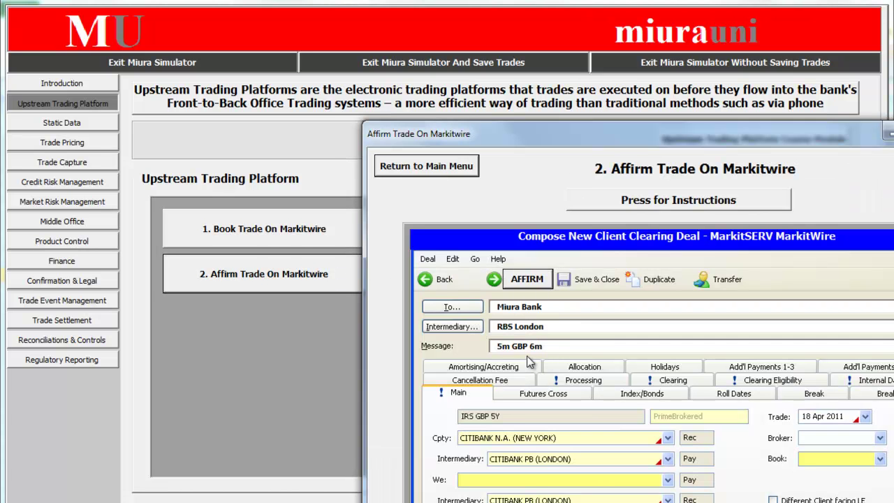
scroll(524, 285, "down", 1)
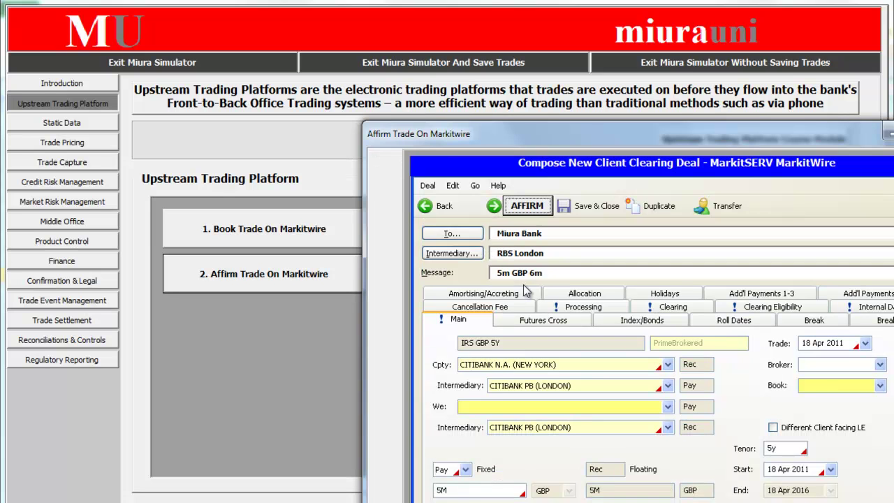
left_click(525, 209)
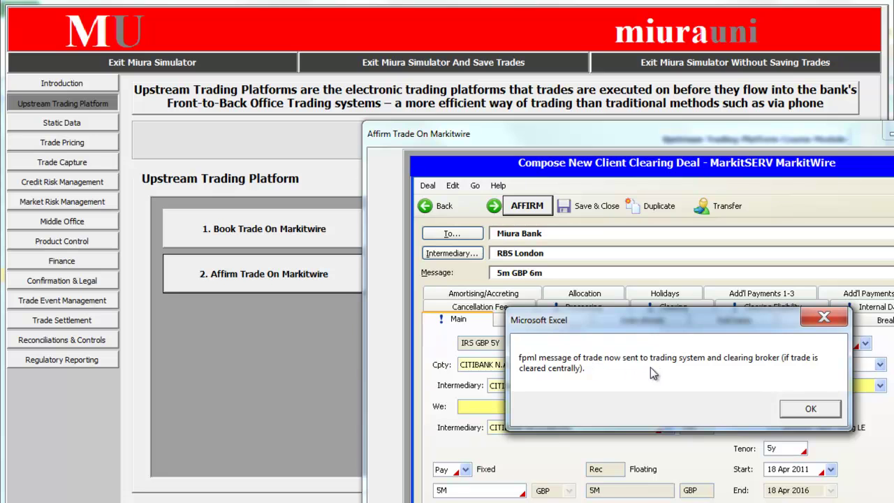
left_click(795, 411)
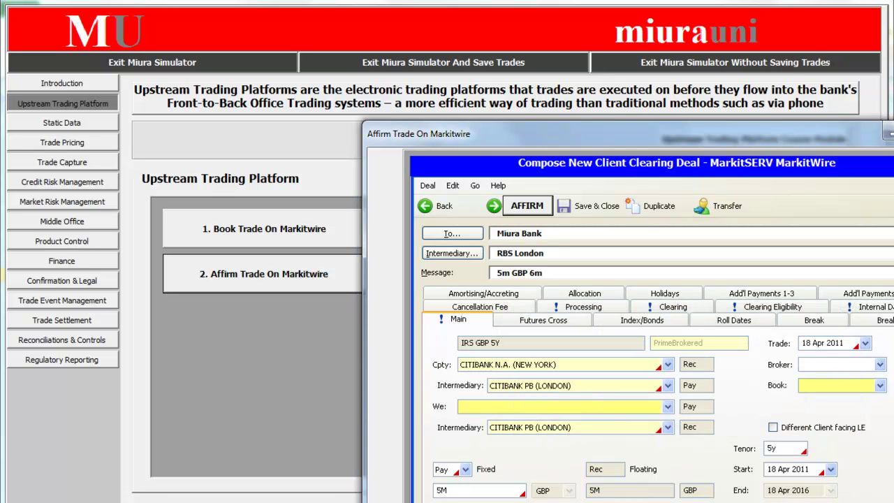
left_click(417, 173)
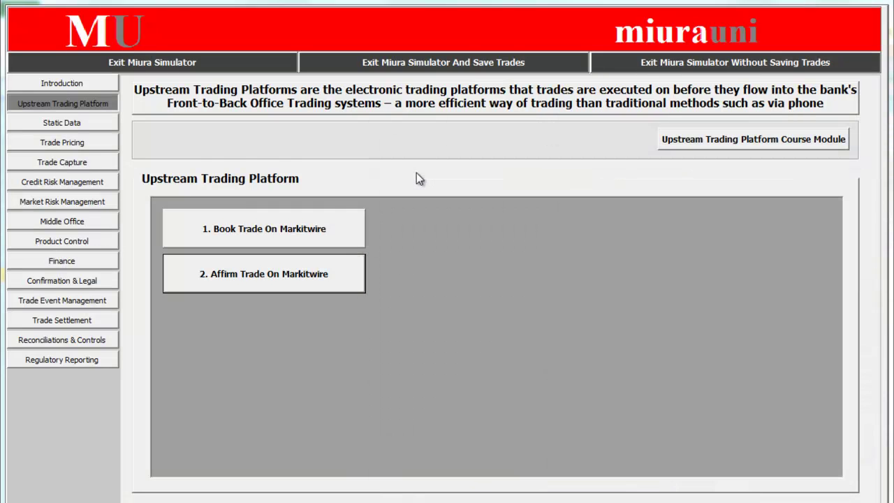
Open the interest rate swap pricing and compute the fixed leg's discounted cashflow total.
left_click(101, 147)
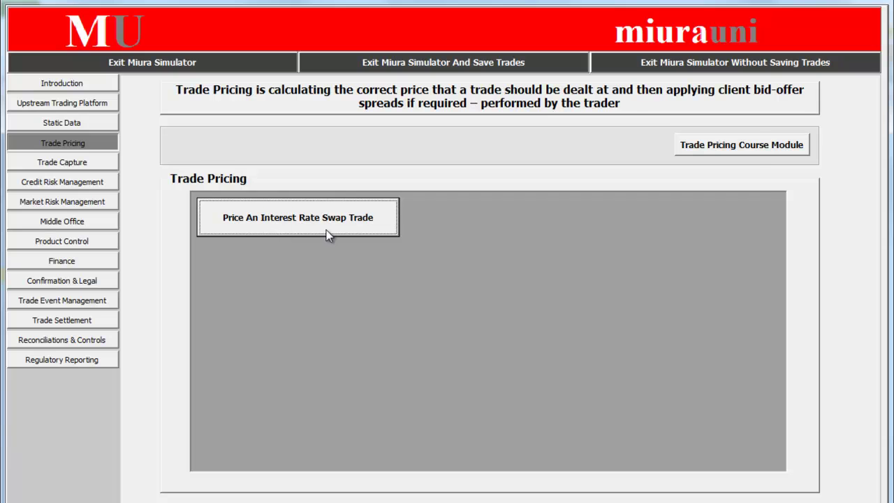
left_click(382, 231)
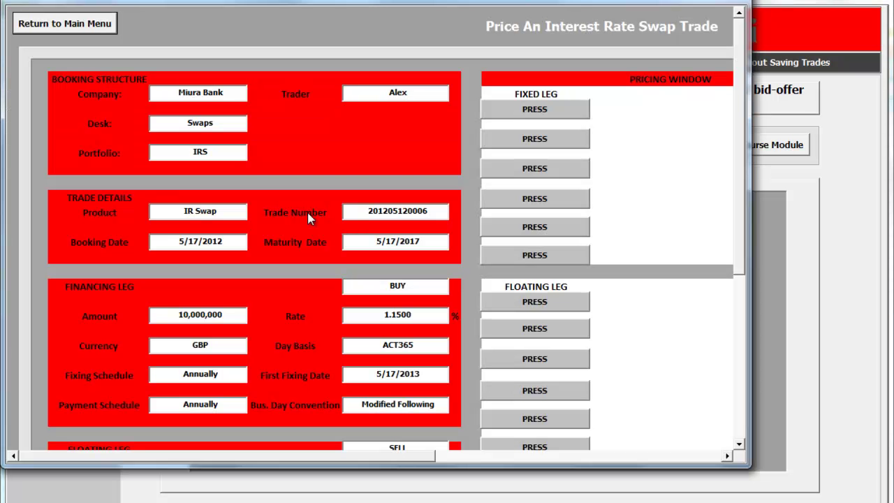
left_click_drag(742, 228, 744, 253)
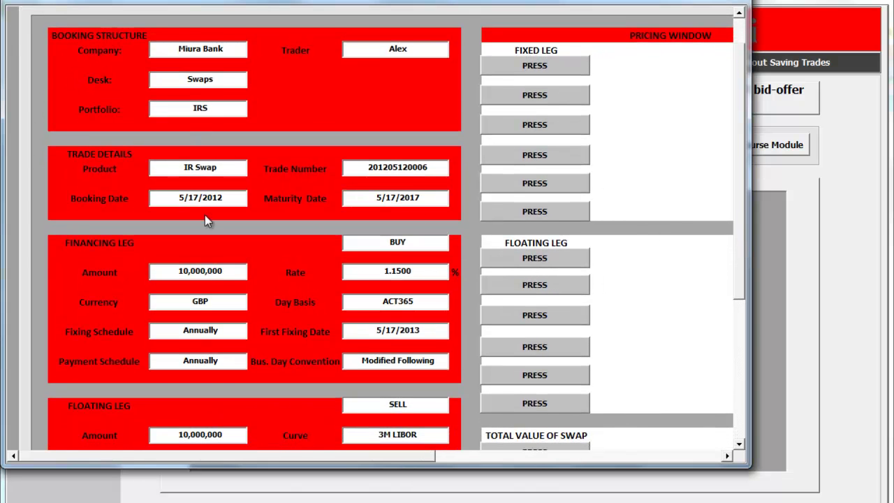
left_click_drag(740, 248, 547, 93)
left_click(543, 73)
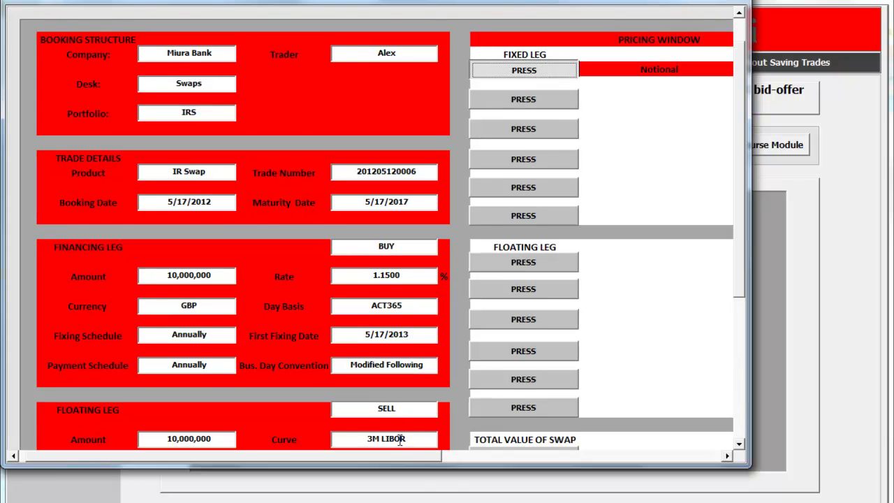
left_click_drag(403, 450, 668, 469)
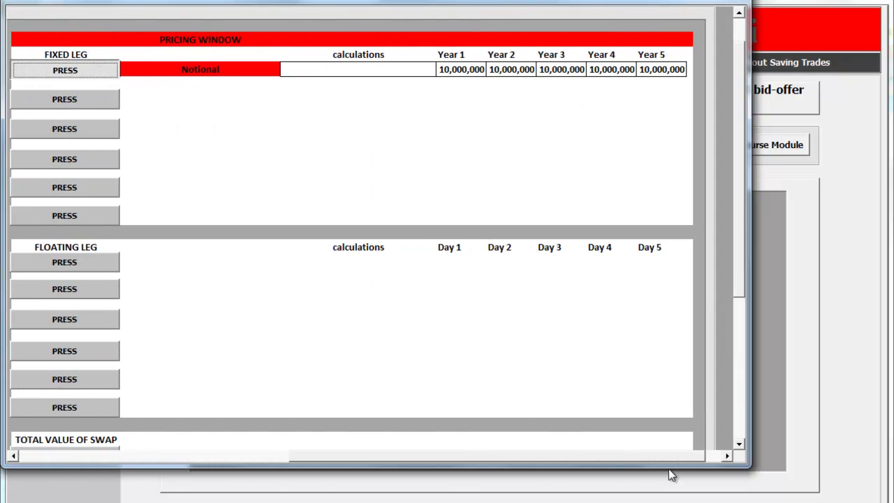
left_click(92, 105)
left_click(85, 131)
left_click(83, 159)
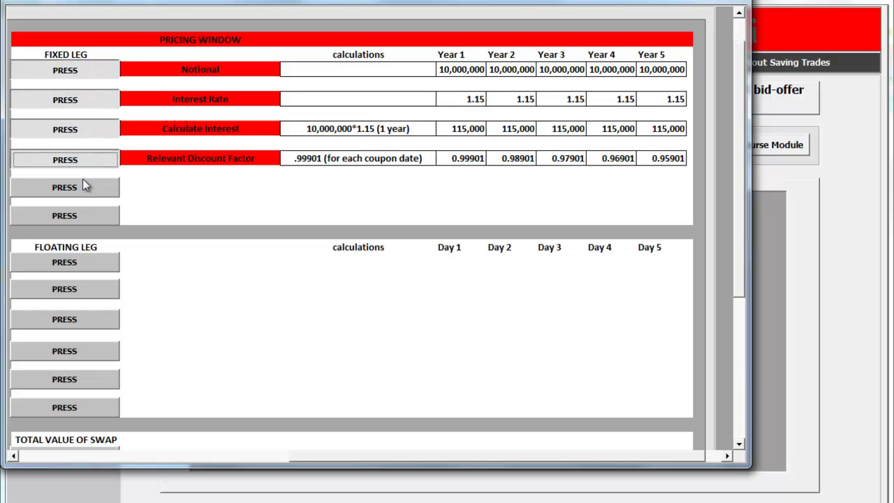
left_click(79, 187)
left_click(79, 216)
Price the floating leg using LIBOR forward rates, discount factors and summed discounted cashflows.
left_click(79, 263)
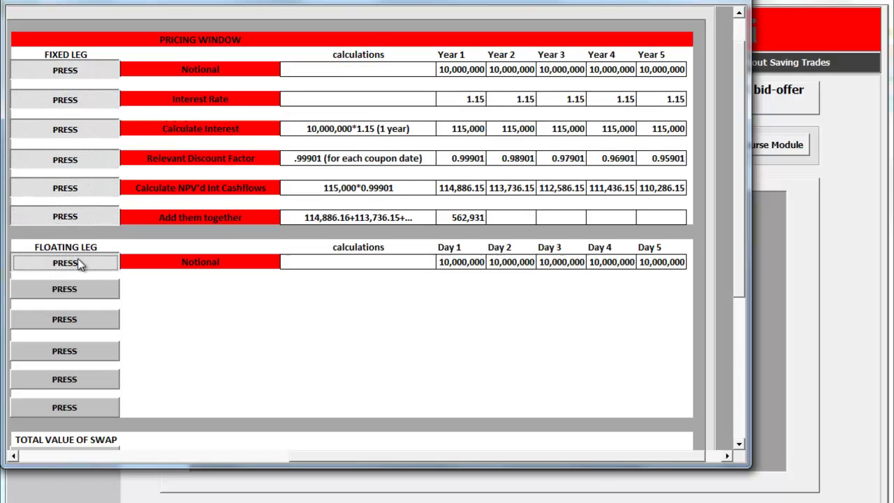
left_click(77, 289)
left_click(73, 321)
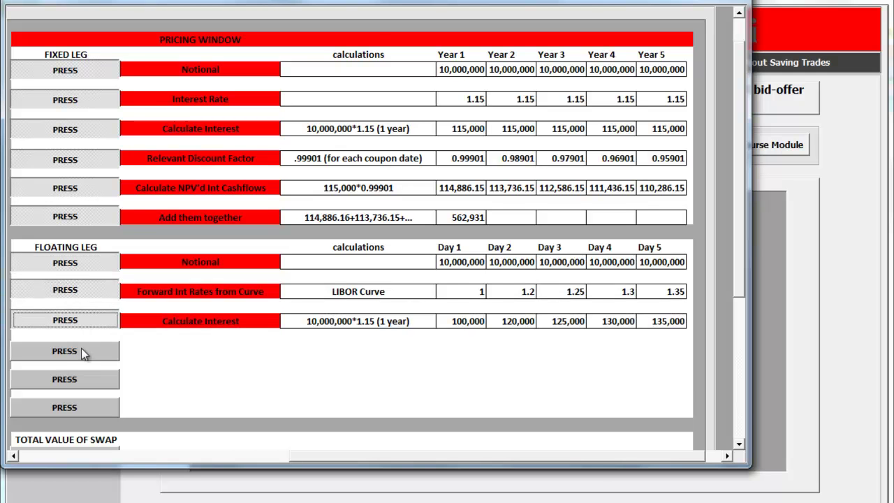
left_click(70, 351)
left_click(78, 378)
left_click(77, 407)
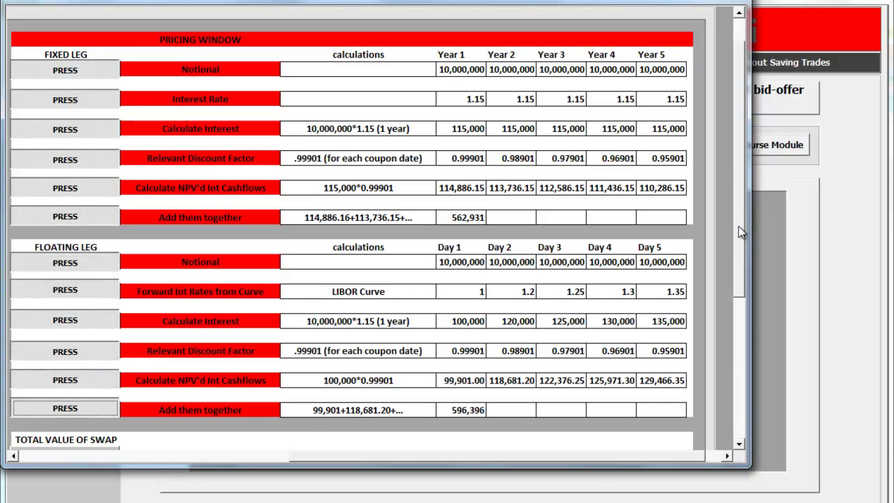
Calculate the swap's total value of 33465.35, close pricing, and go to Trade Settlement.
left_click_drag(741, 233, 754, 354)
left_click(82, 236)
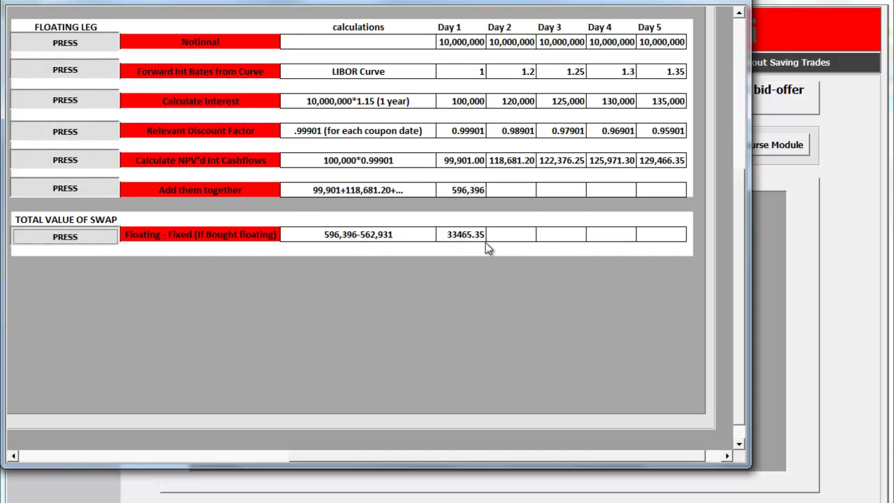
left_click(432, 485)
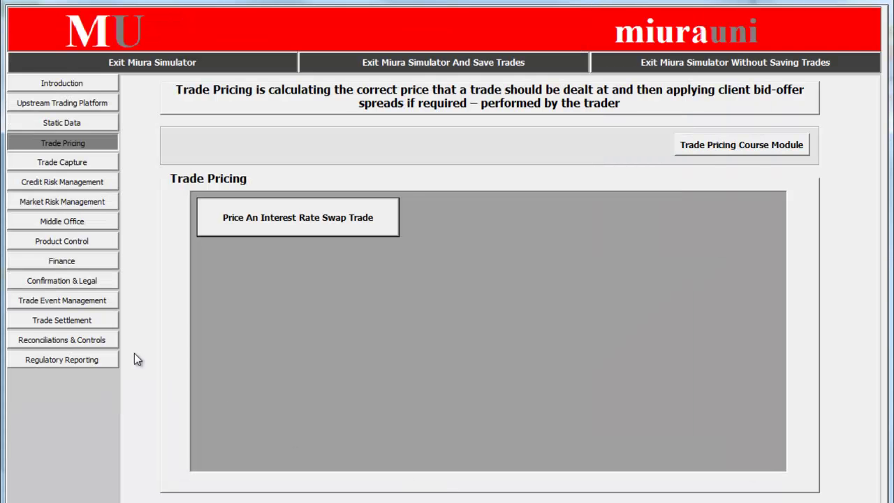
left_click(97, 323)
Review the '4. Update Status On Trade' lifecycle workflow diagram, then close it.
left_click(250, 389)
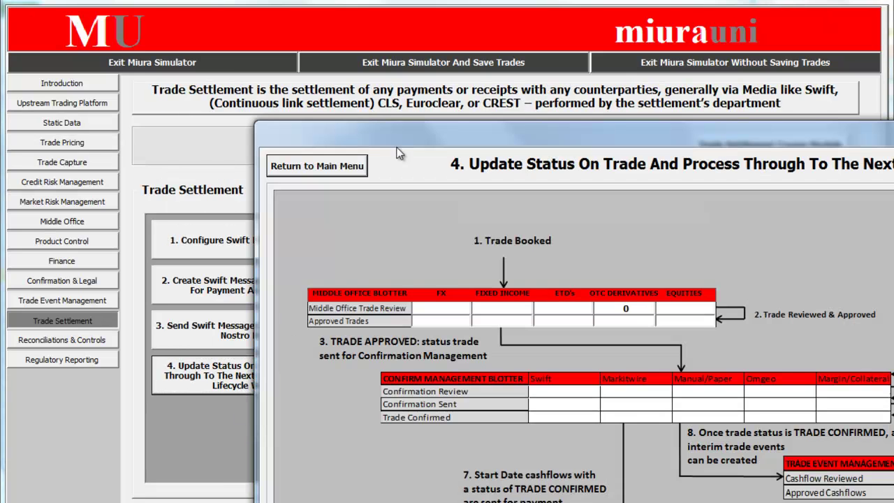
left_click_drag(420, 135, 165, 10)
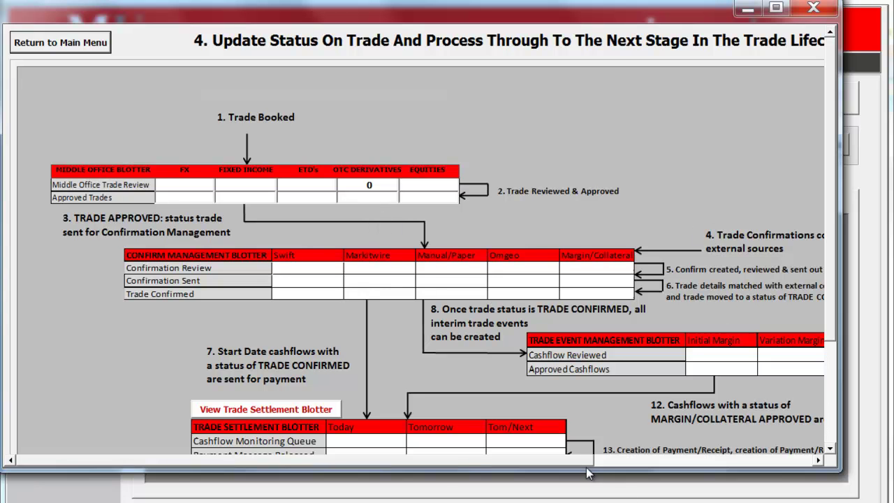
left_click_drag(585, 461, 669, 460)
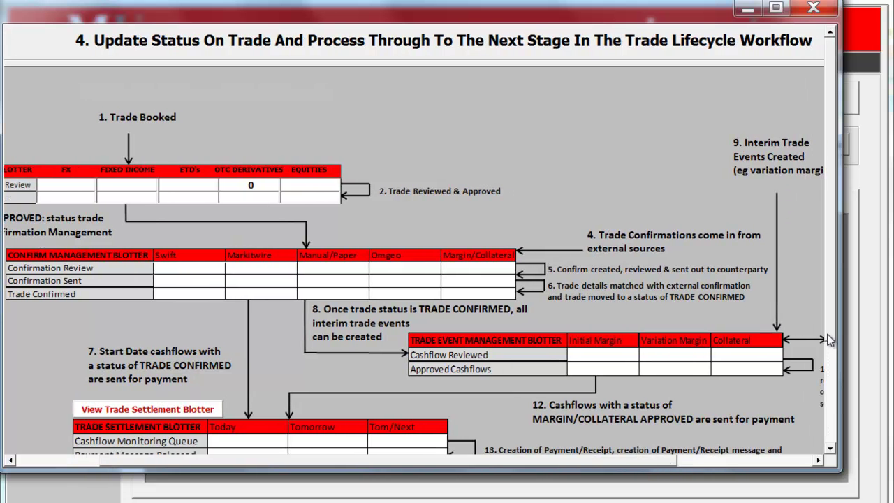
left_click_drag(830, 339, 839, 413)
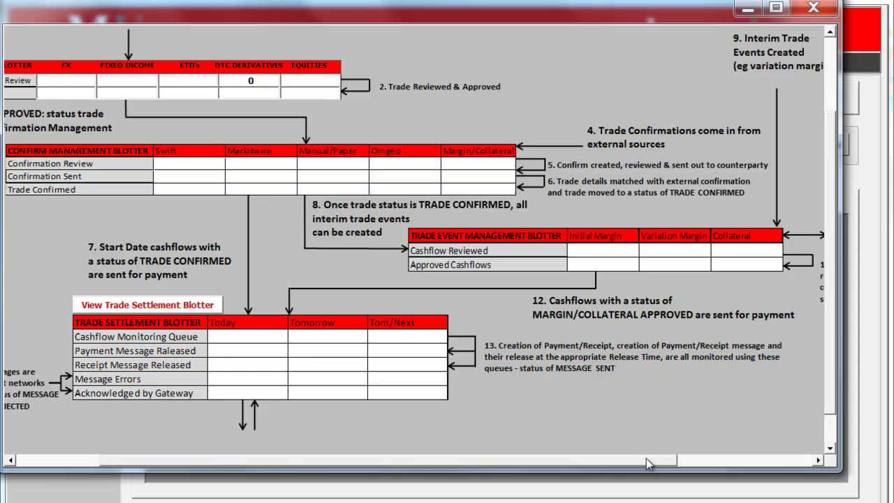
left_click_drag(644, 461, 589, 462)
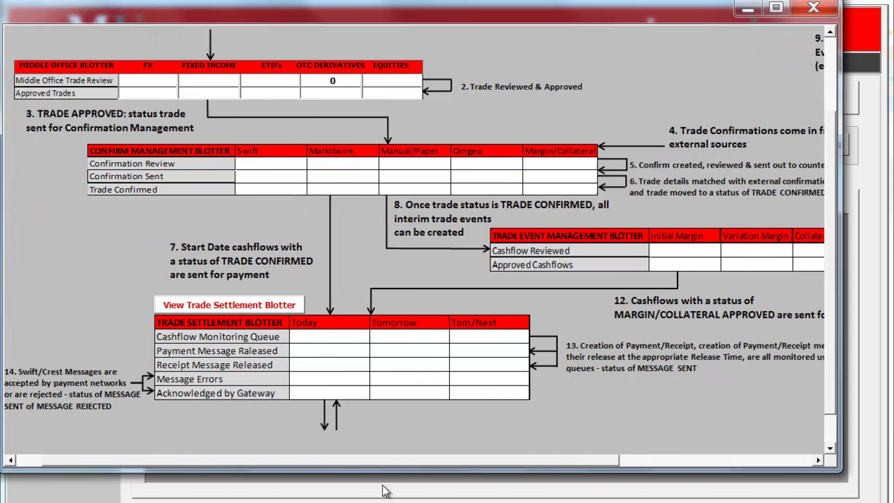
left_click(355, 493)
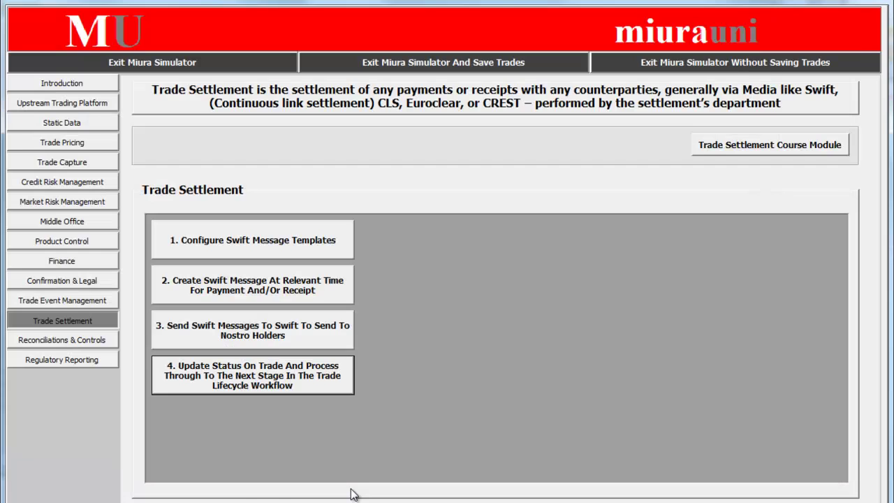
Return to the Introduction page showing the OTC Derivatives Subject Matter Expert Course overview.
left_click(61, 83)
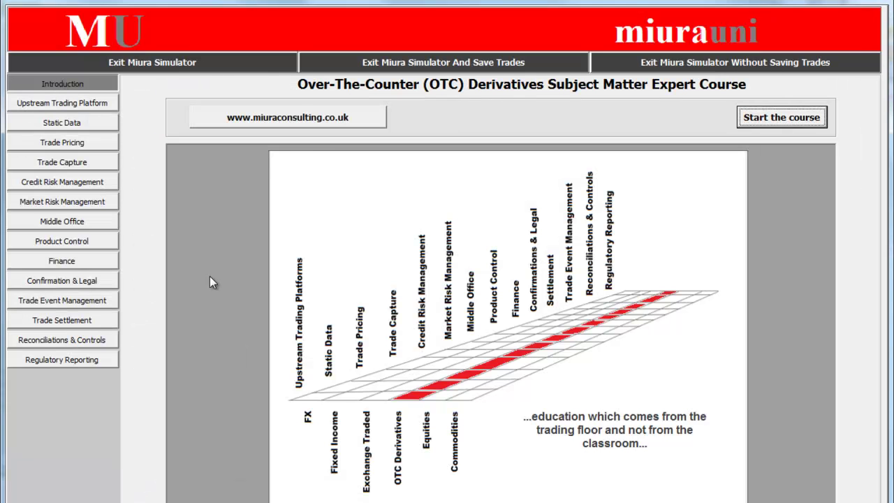